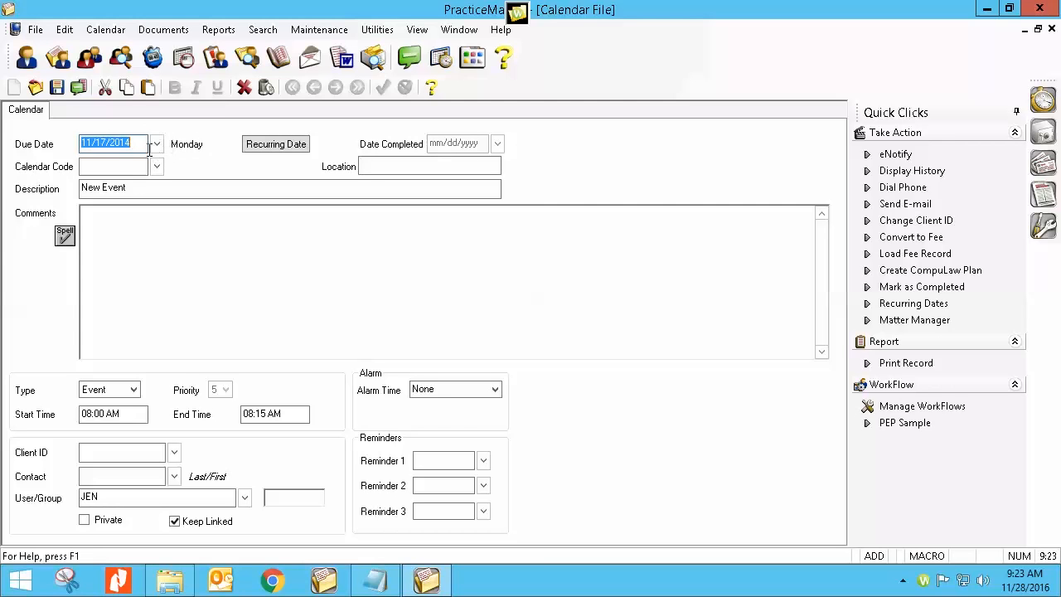
# Open the QuickDate Calculator for the event's due date and adjust the original date by 60 days.
pyautogui.click(158, 144)
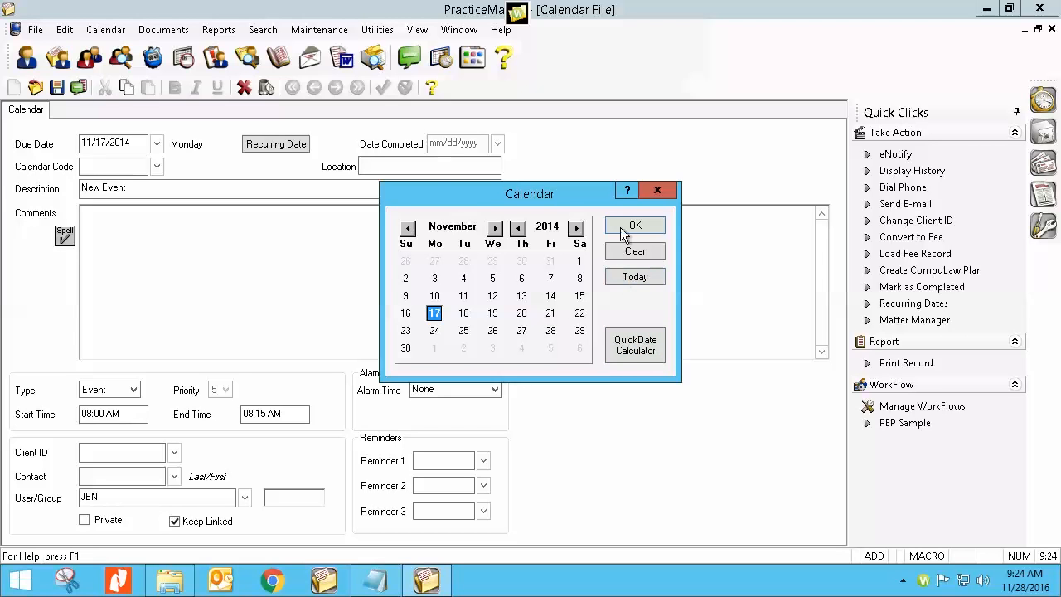
pyautogui.click(634, 344)
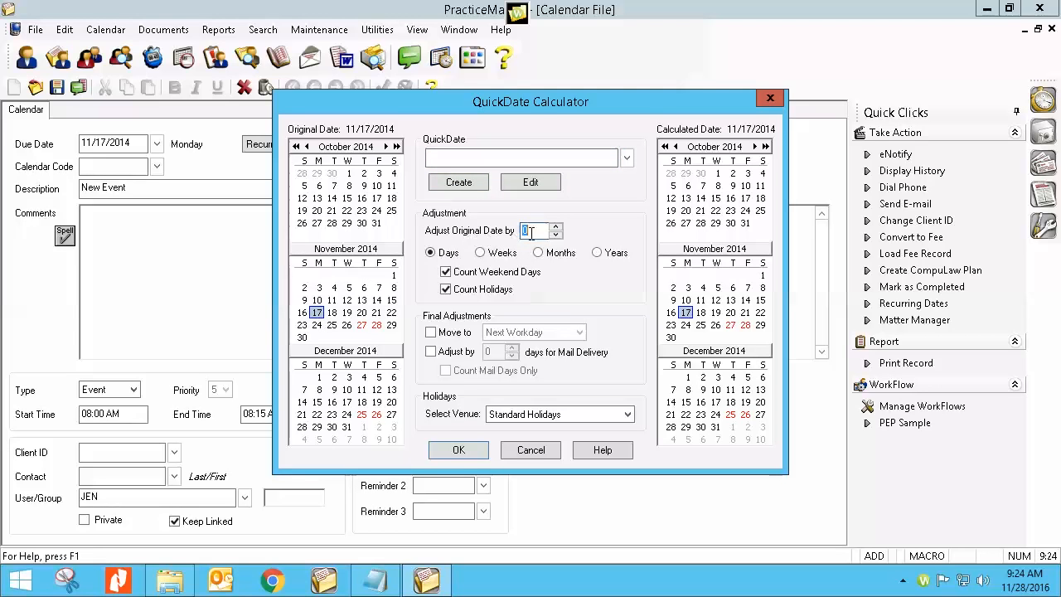
pyautogui.write('60')
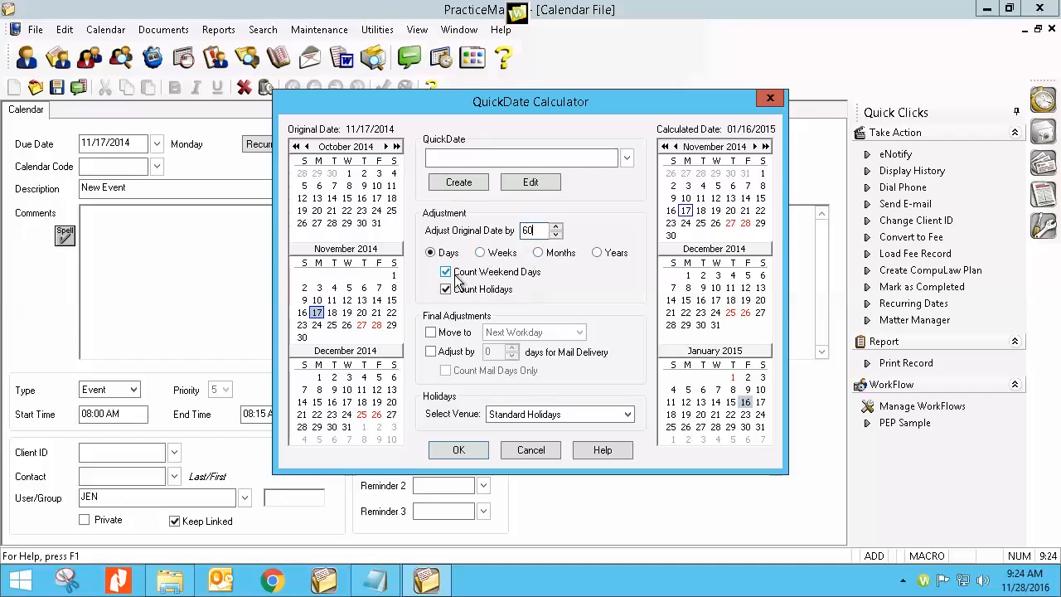
# Try moving the calculated date to the next workday, and view the available holiday venues.
pyautogui.click(432, 332)
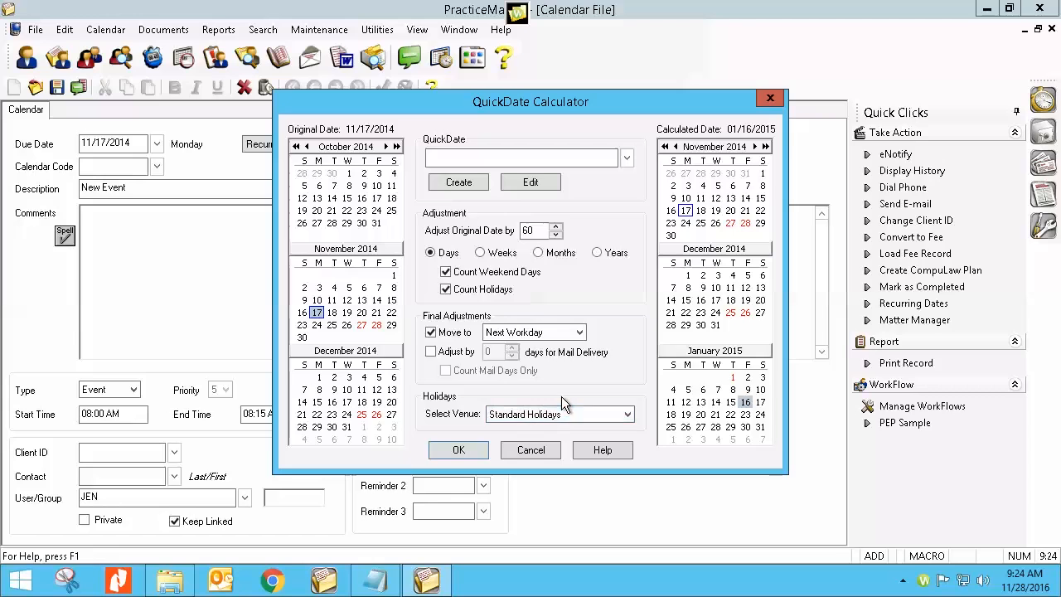
pyautogui.click(626, 416)
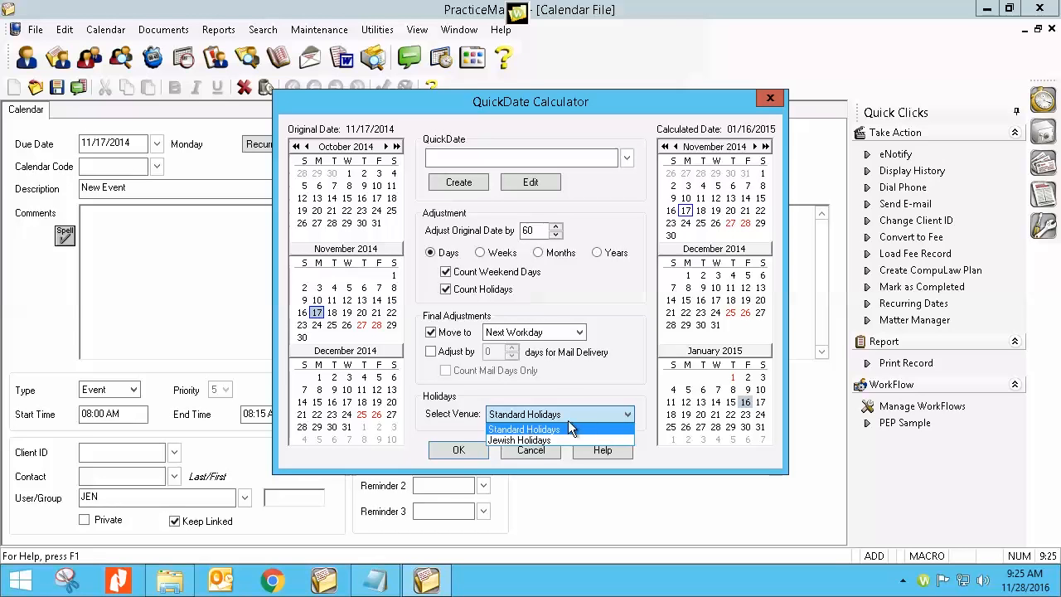
pyautogui.click(576, 391)
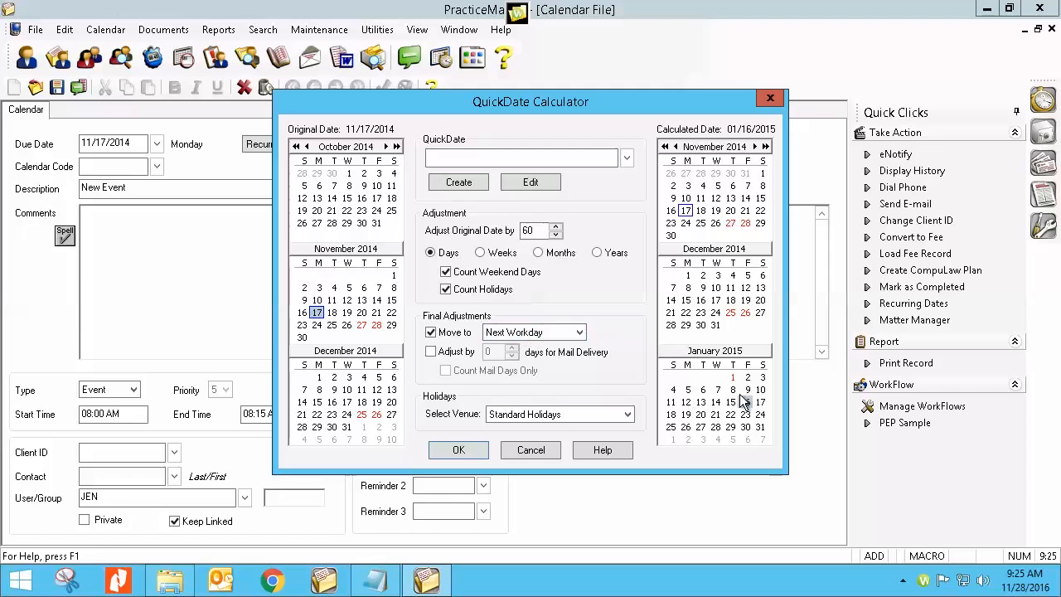
pyautogui.click(431, 332)
# Enable the mail delivery adjustment and raise it to 13 days.
pyautogui.click(431, 351)
pyautogui.click(512, 348)
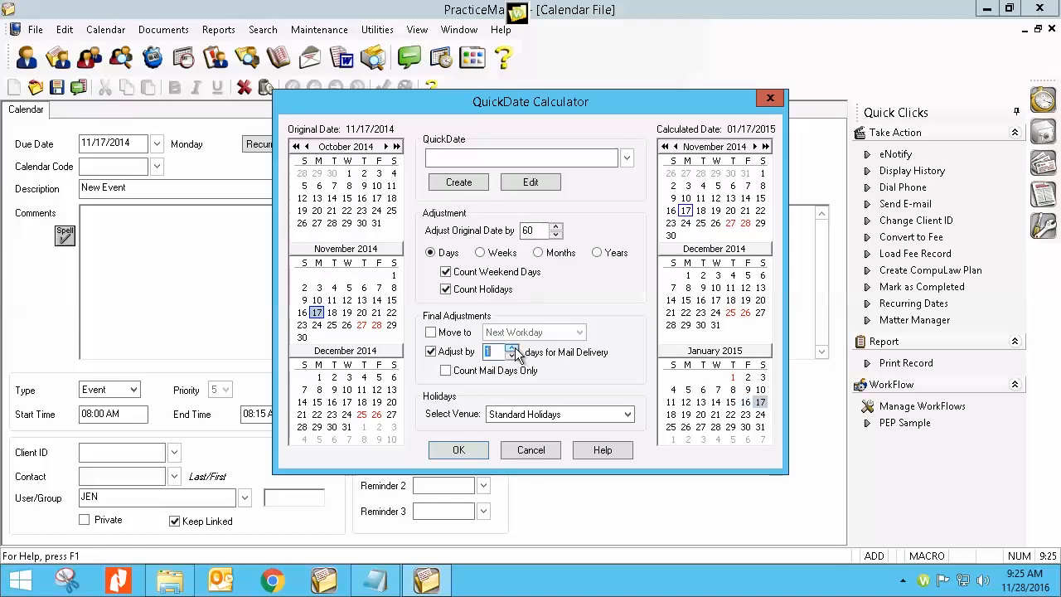
pyautogui.click(512, 348)
pyautogui.click(513, 348)
pyautogui.click(512, 348)
pyautogui.click(512, 348)
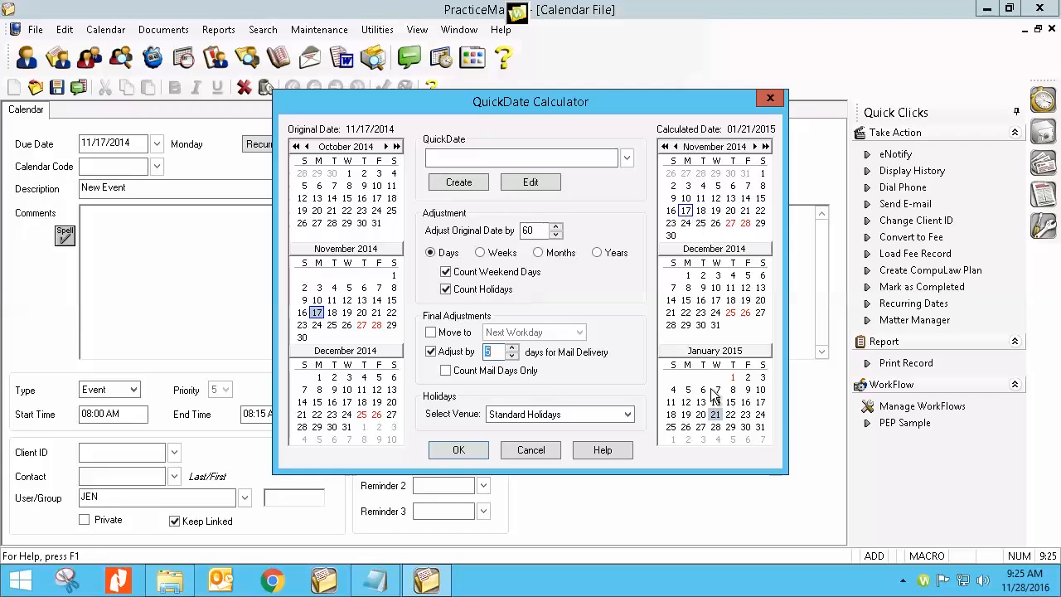
pyautogui.click(513, 348)
pyautogui.click(512, 348)
pyautogui.click(512, 348)
pyautogui.click(513, 348)
pyautogui.click(512, 348)
pyautogui.click(513, 348)
pyautogui.click(512, 348)
pyautogui.click(512, 348)
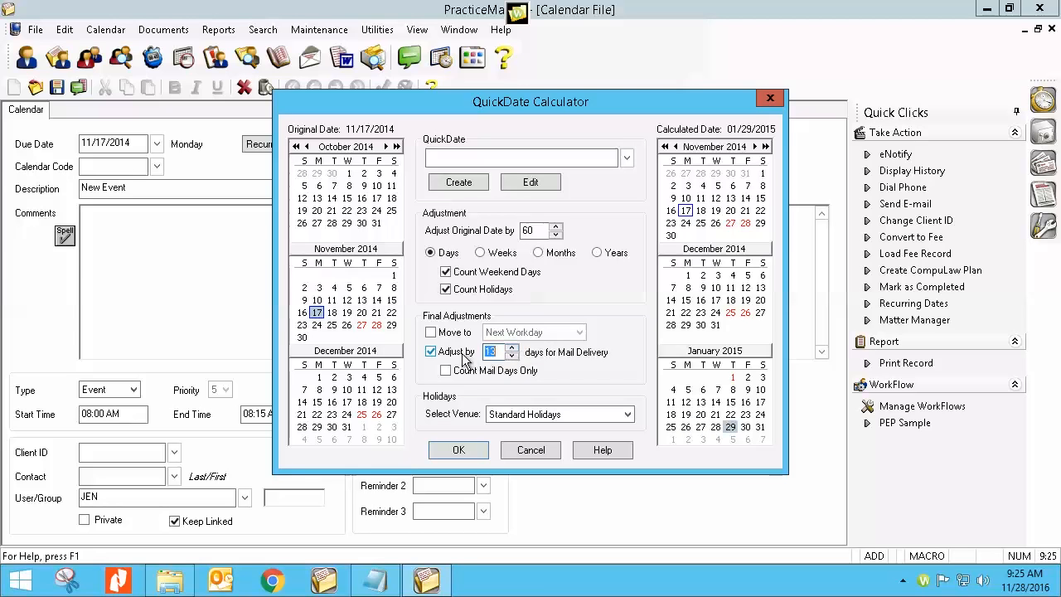
# Reset the mail delivery adjustment to 0, turn it off, and apply the calculated date as the due date.
pyautogui.write('0')
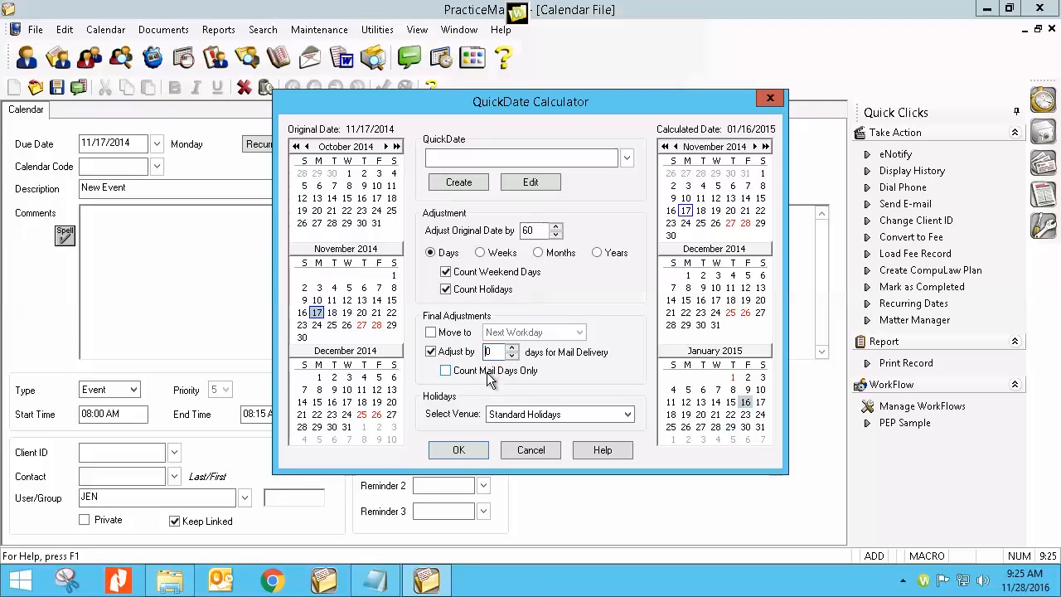
pyautogui.click(431, 352)
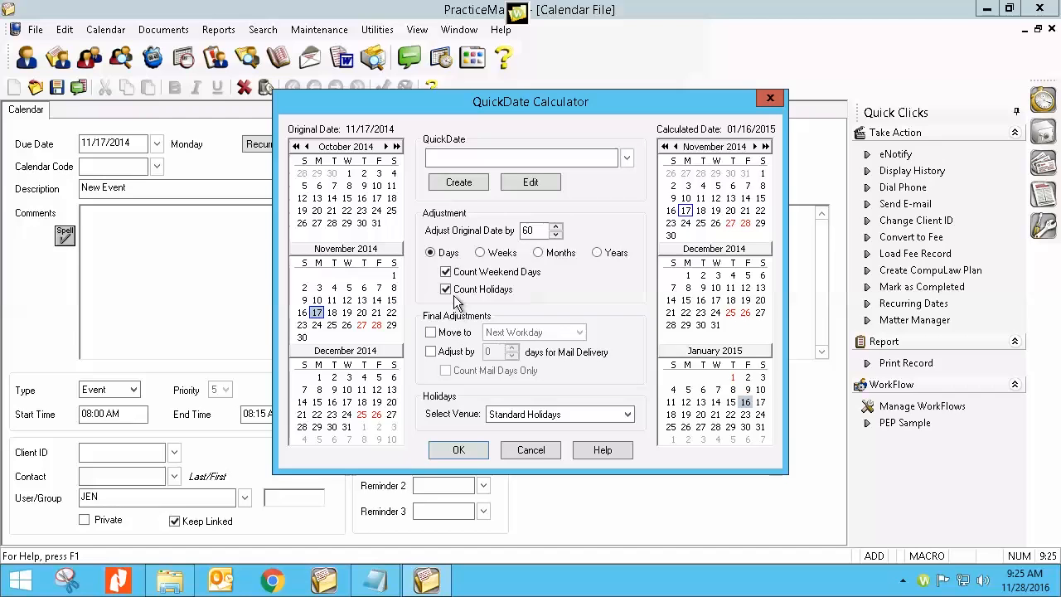
pyautogui.click(462, 449)
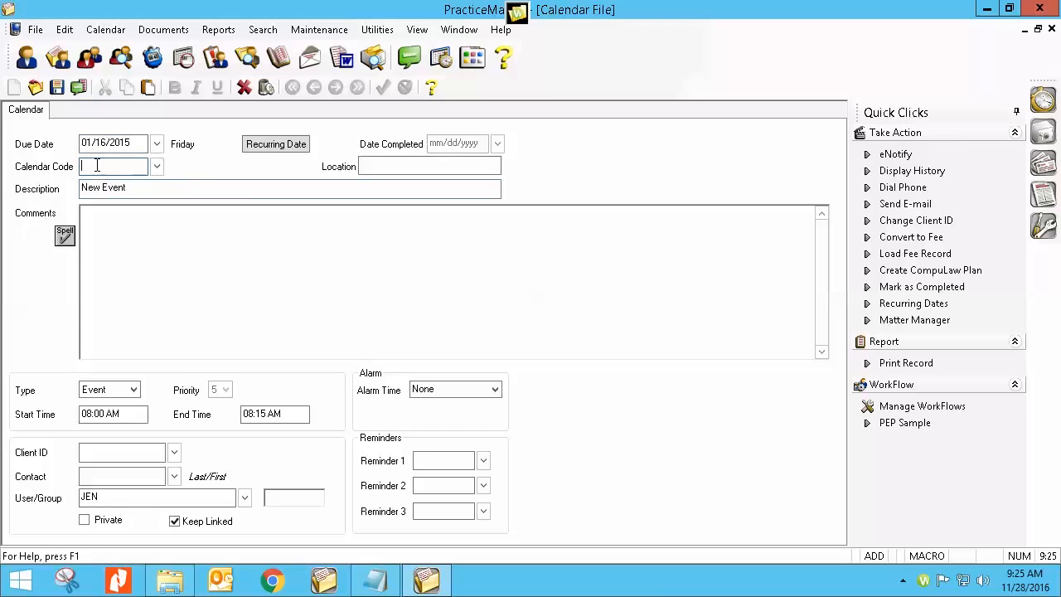
# Create a QuickDate named test that adjusts the original date by 60 days, and apply it to the event's due date.
pyautogui.click(157, 146)
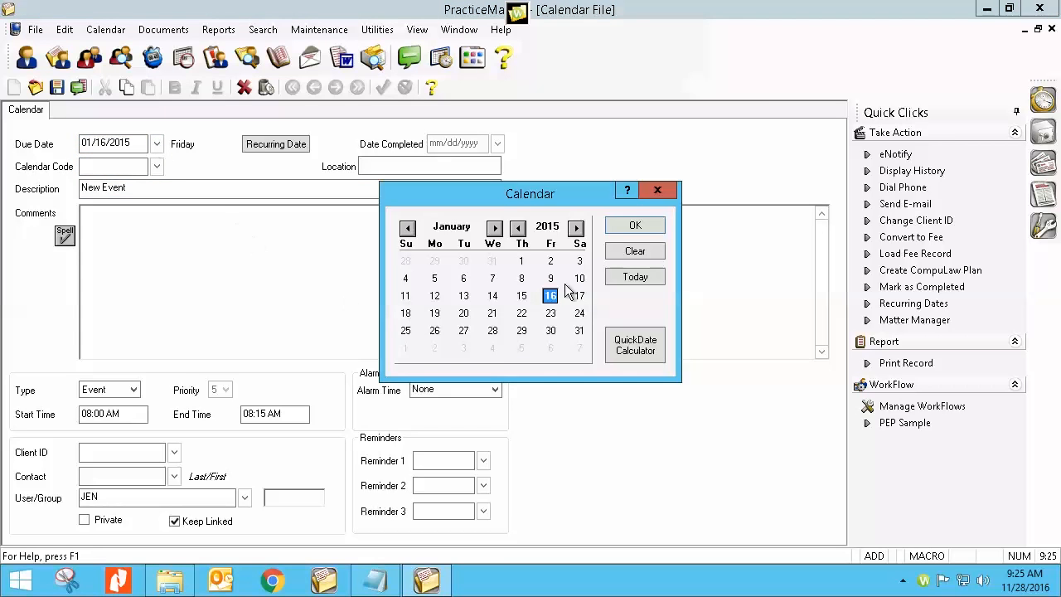
pyautogui.click(632, 349)
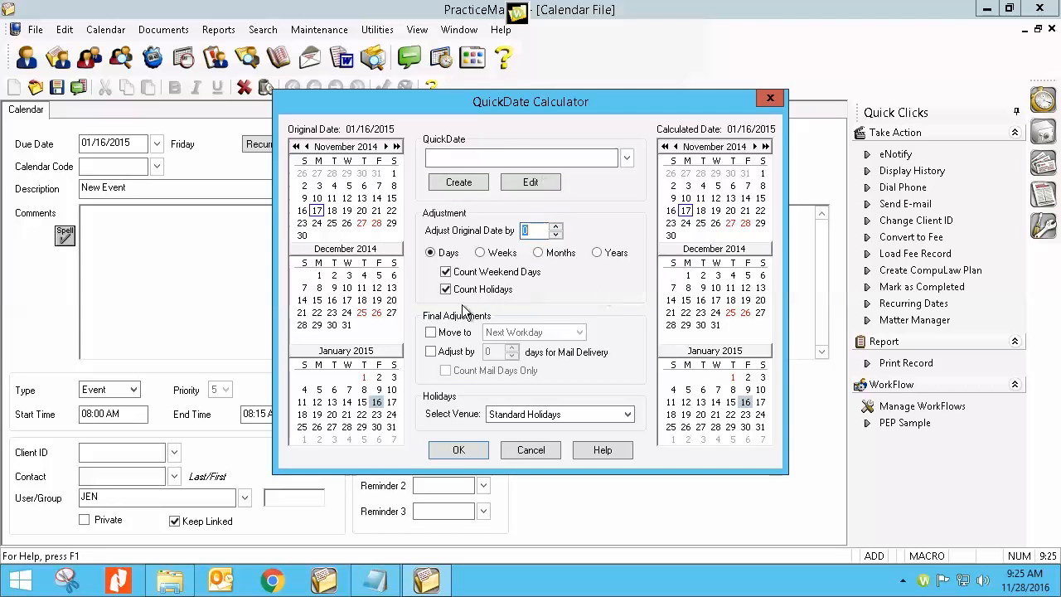
pyautogui.click(457, 183)
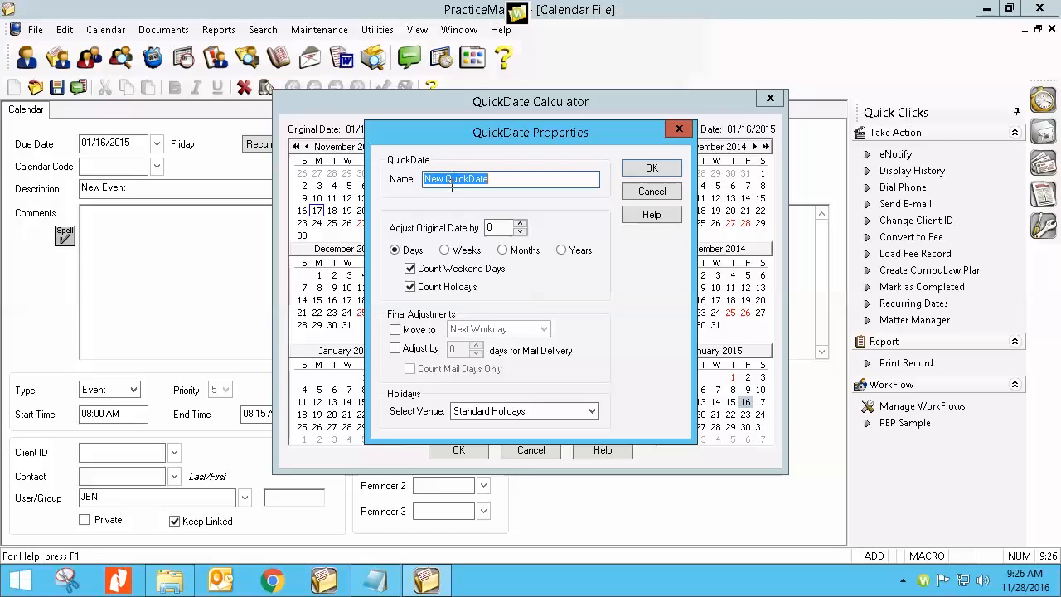
pyautogui.moveTo(461, 134); pyautogui.dragTo(479, 211)
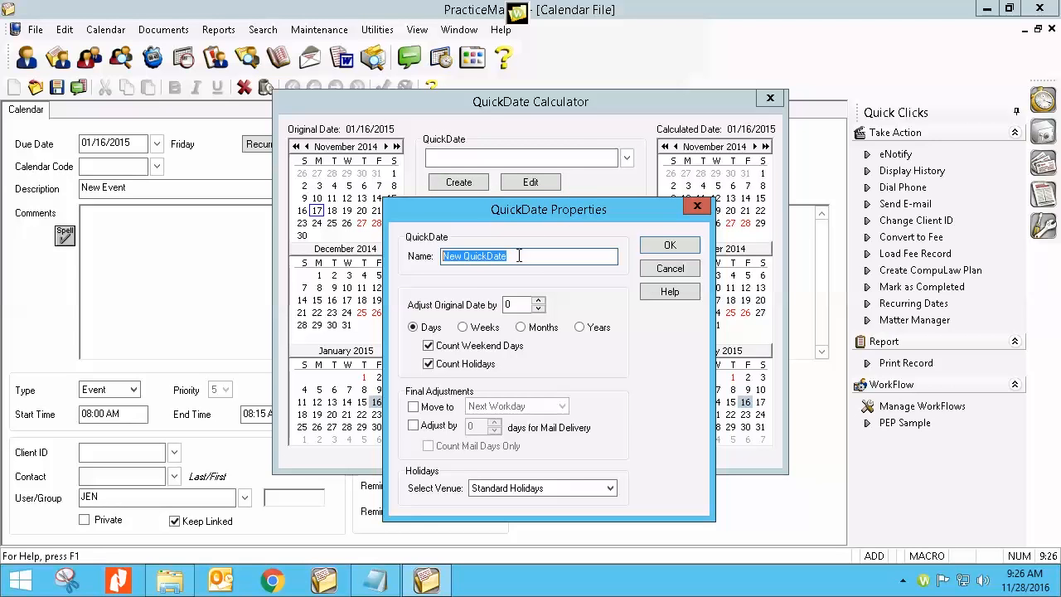
pyautogui.write('test')
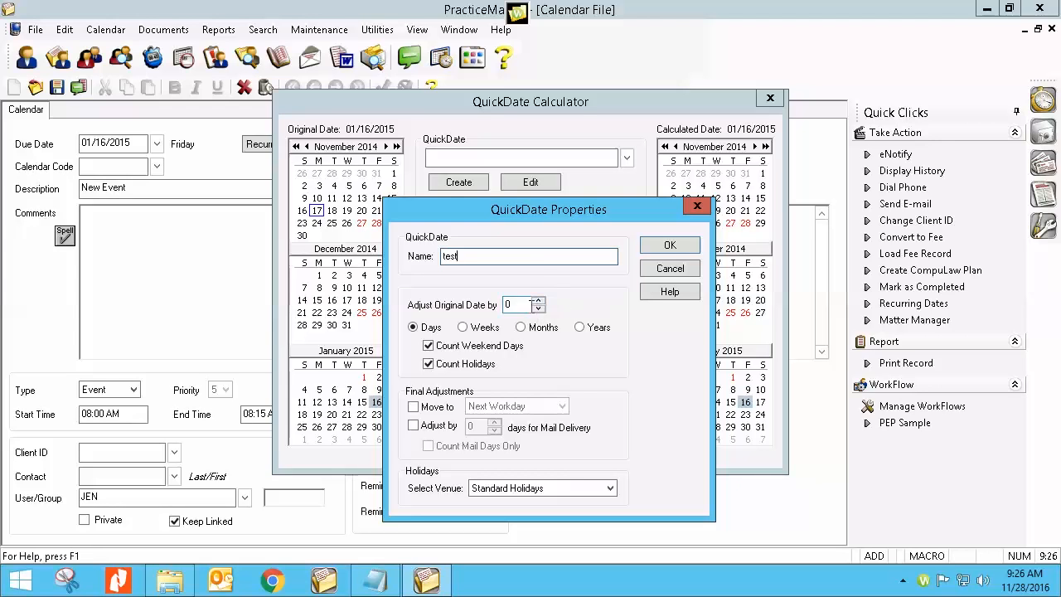
pyautogui.click(509, 305)
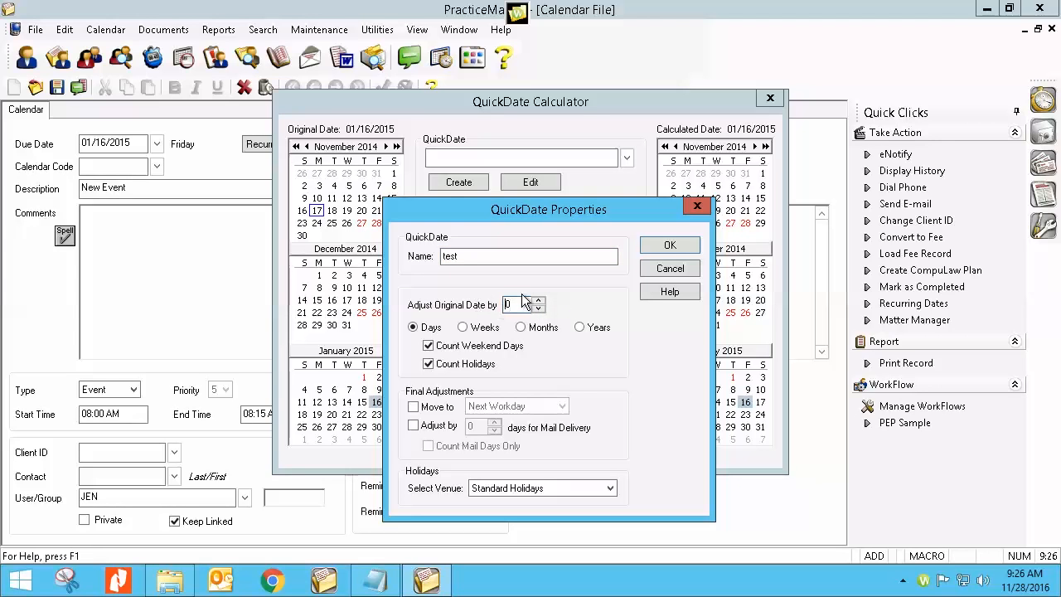
pyautogui.write('60')
pyautogui.click(654, 247)
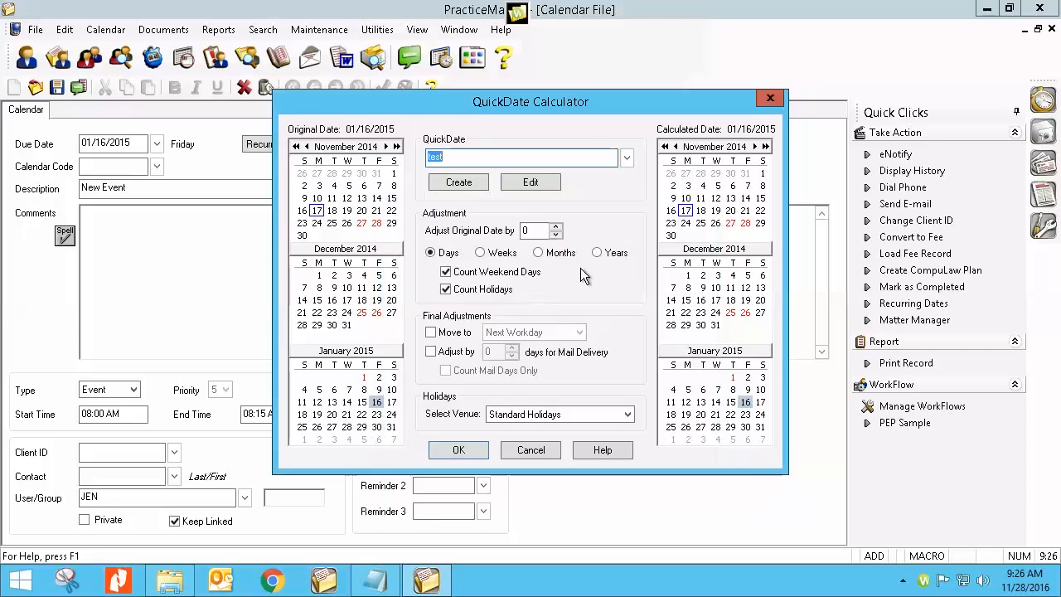
pyautogui.click(458, 450)
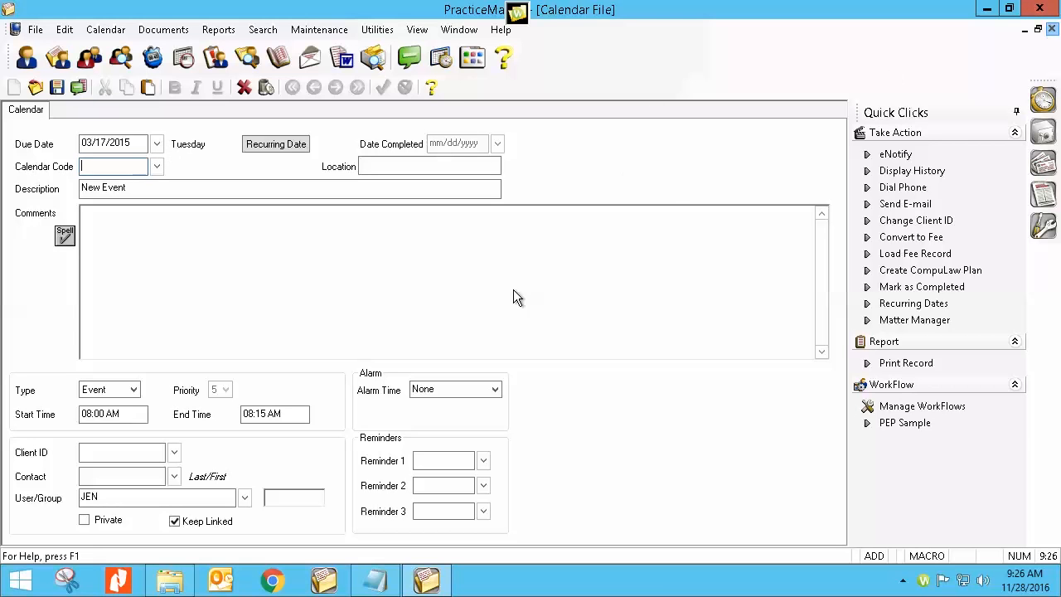
# Start a new calendar event and calculate its due date with the saved test QuickDate.
pyautogui.click(565, 326)
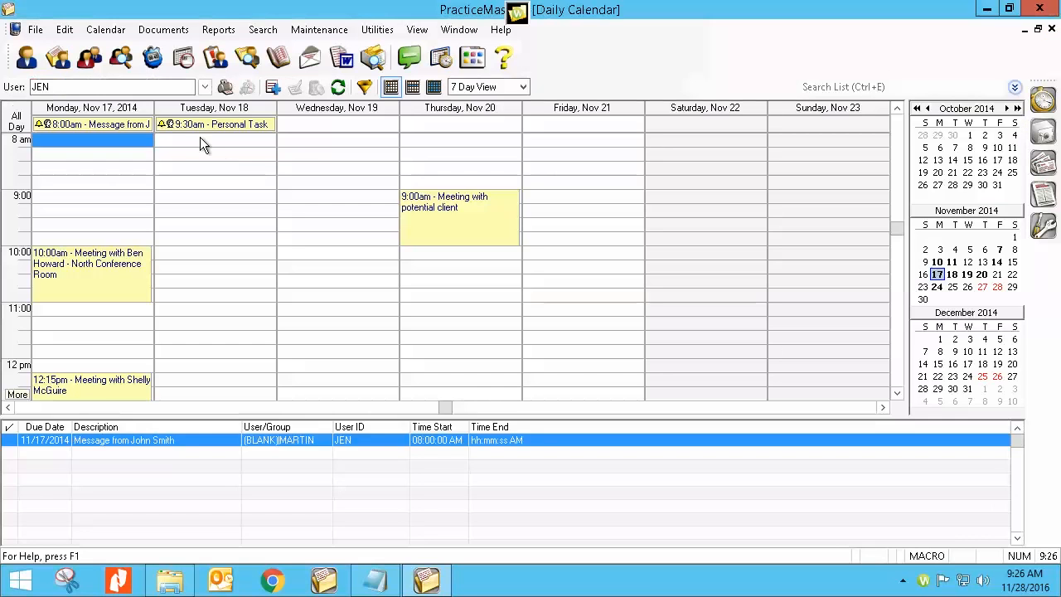
pyautogui.click(273, 86)
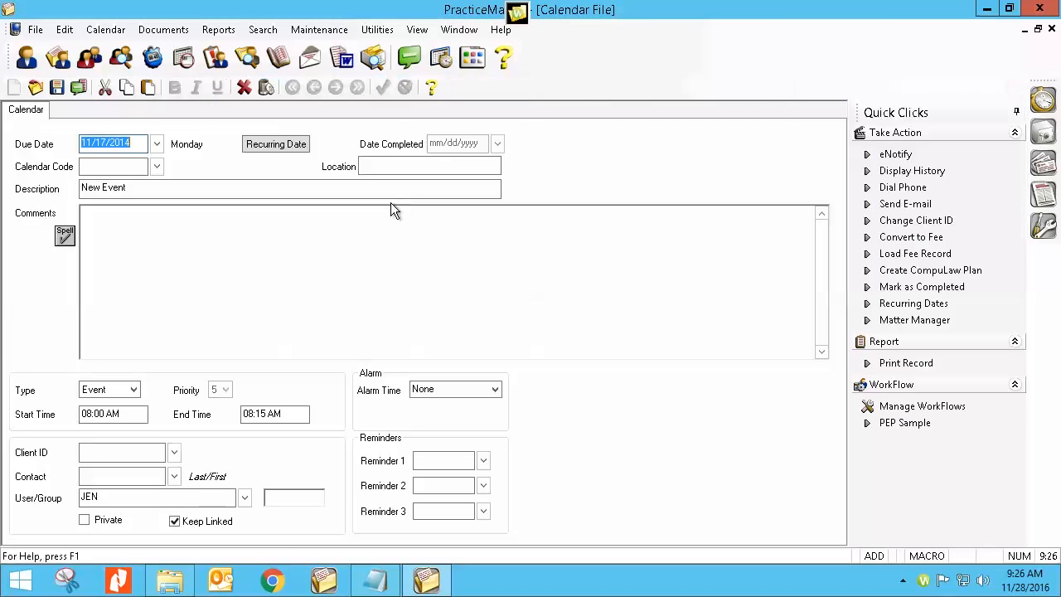
pyautogui.click(157, 144)
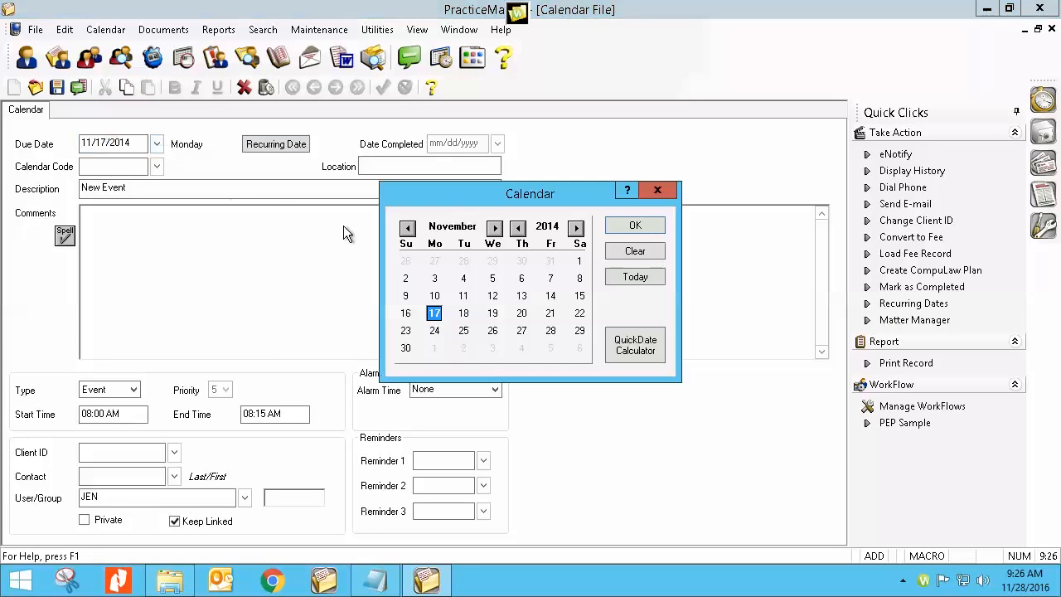
pyautogui.click(620, 340)
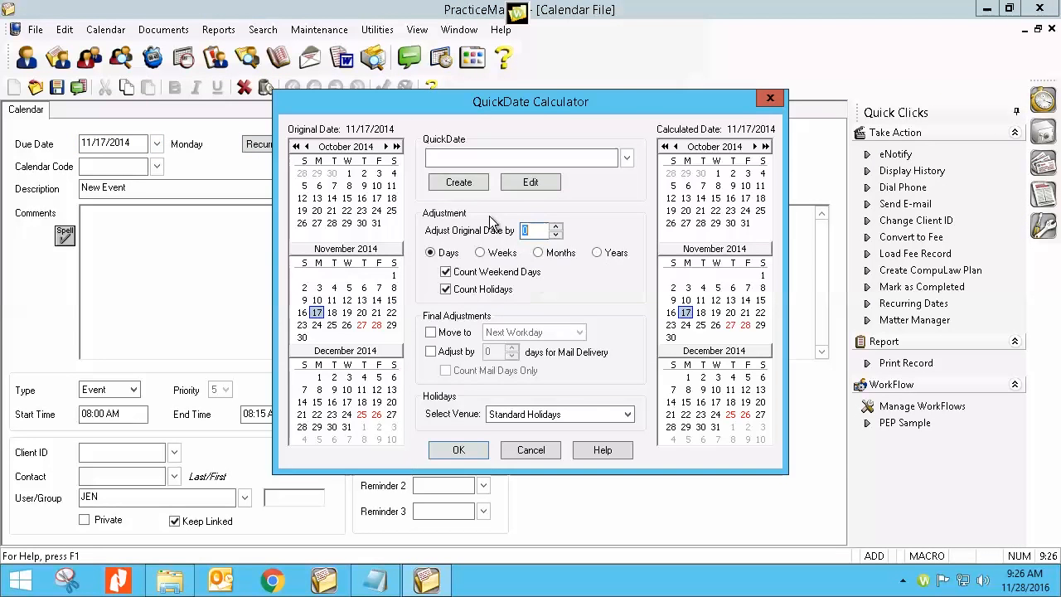
pyautogui.click(630, 157)
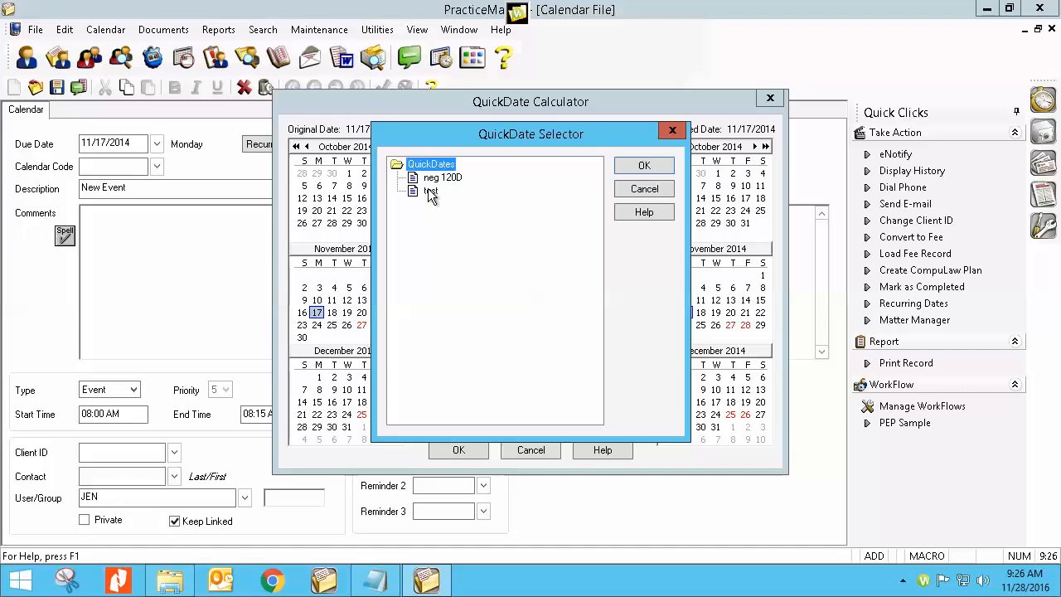
pyautogui.click(431, 193)
pyautogui.click(636, 169)
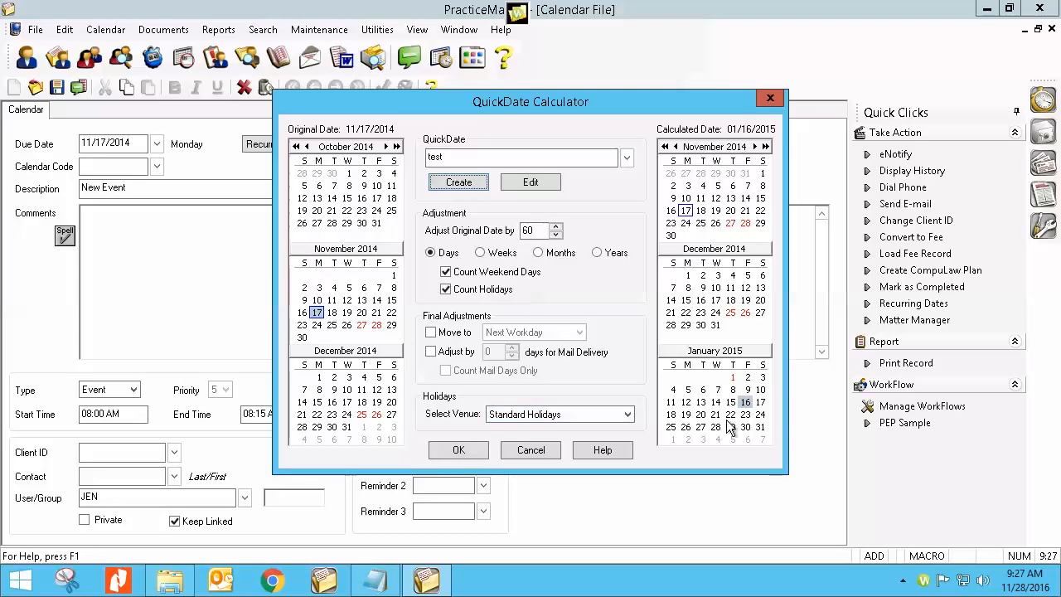
pyautogui.click(459, 453)
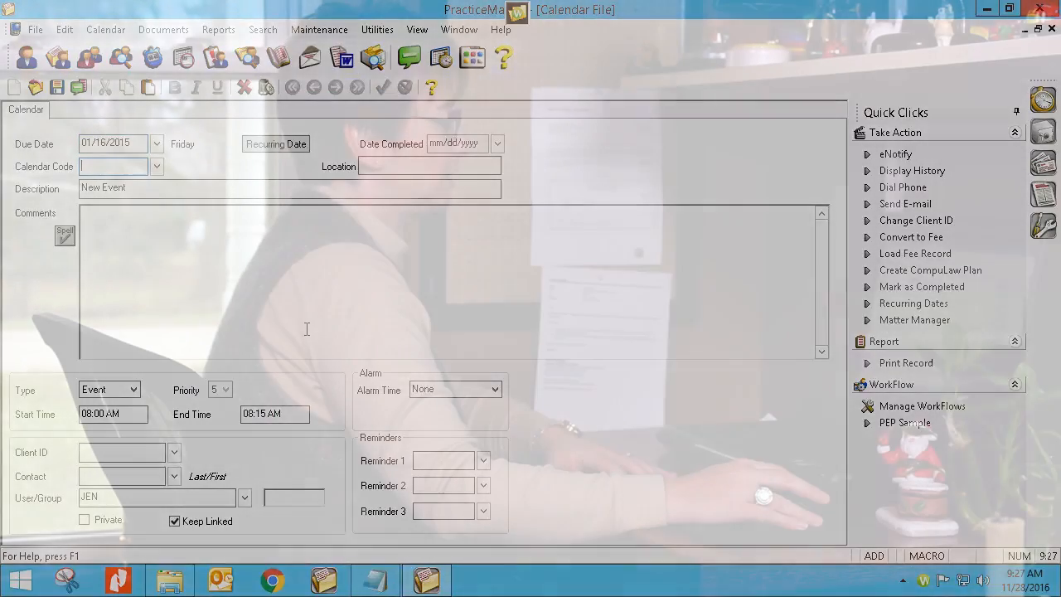